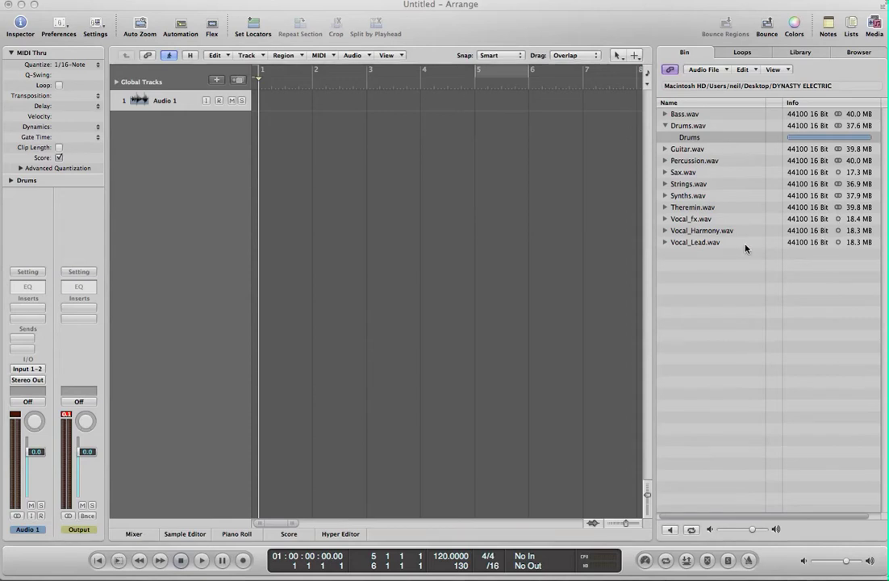
Set the project tempo to 100 BPM.
double_click(446, 558)
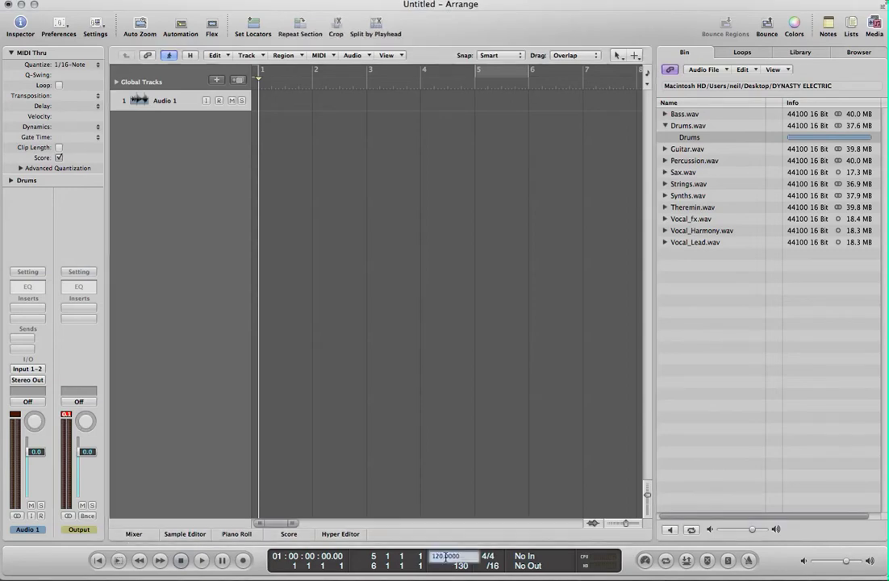
text(1)
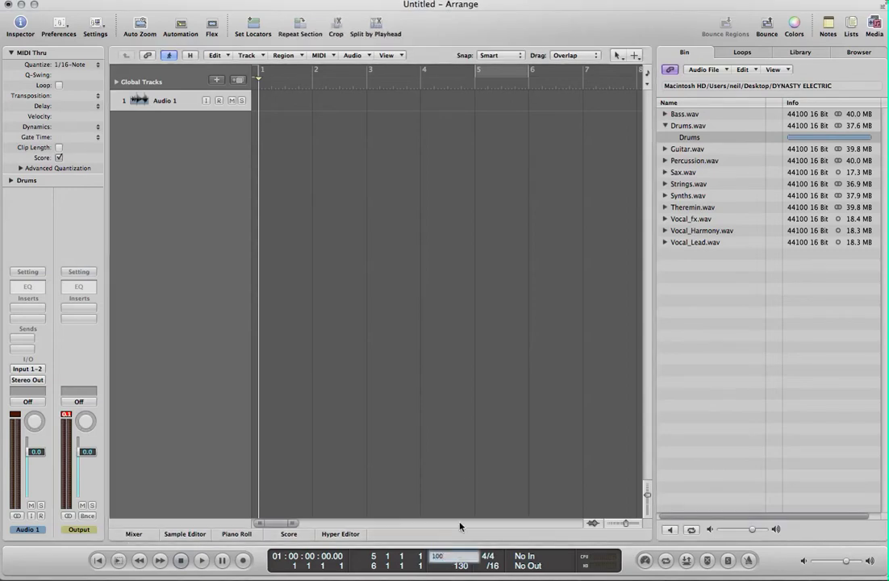
click(445, 479)
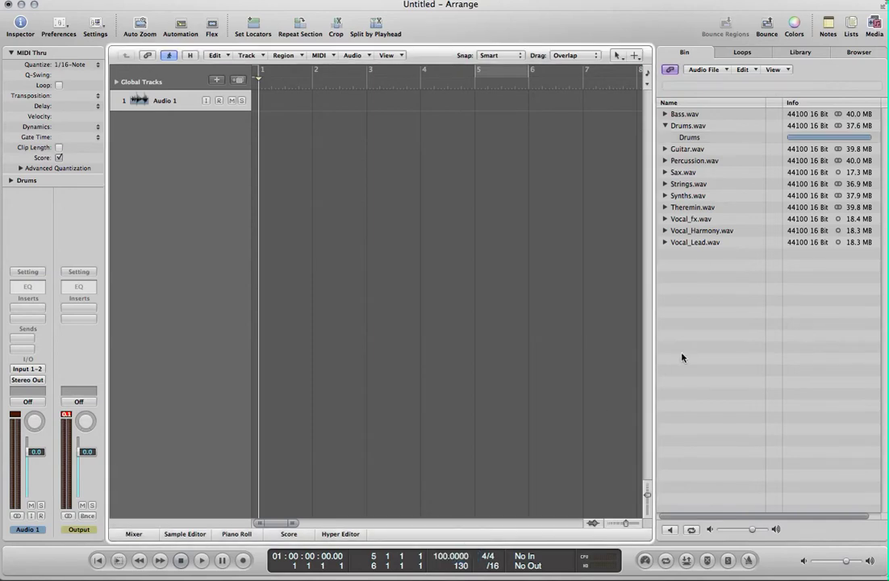
Place the Drums region from the audio bin on the first audio track, starting at bar 1.
click(702, 142)
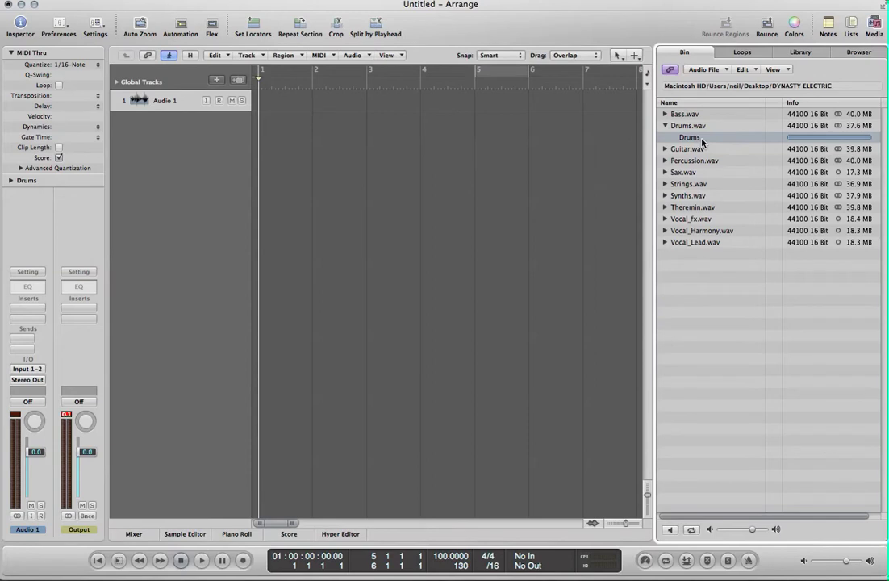
drag(703, 142, 265, 107)
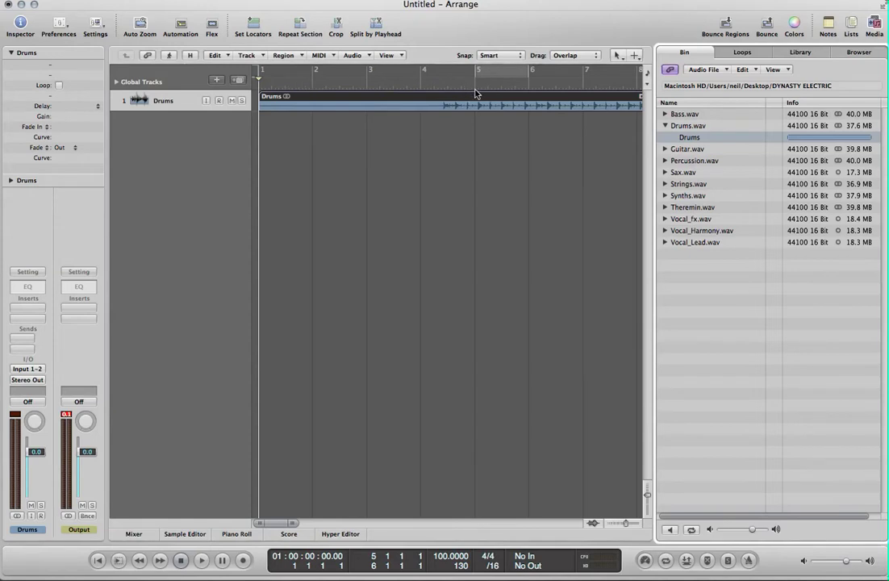
Set the project tempo to 110 BPM.
double_click(445, 556)
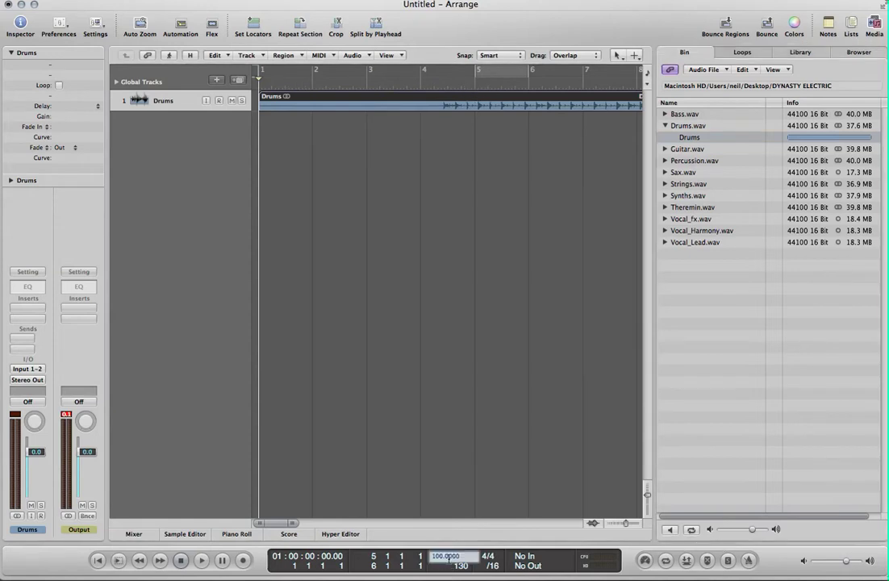
text(110)
key(Return)
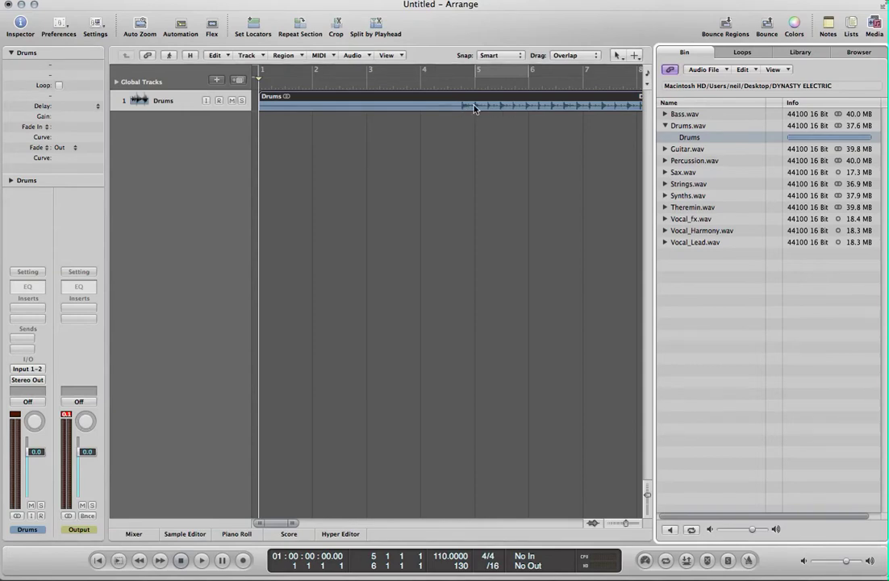
Split the Drums region just before the first drum hit, at about 4 3 3, and delete the silent front part.
click(456, 77)
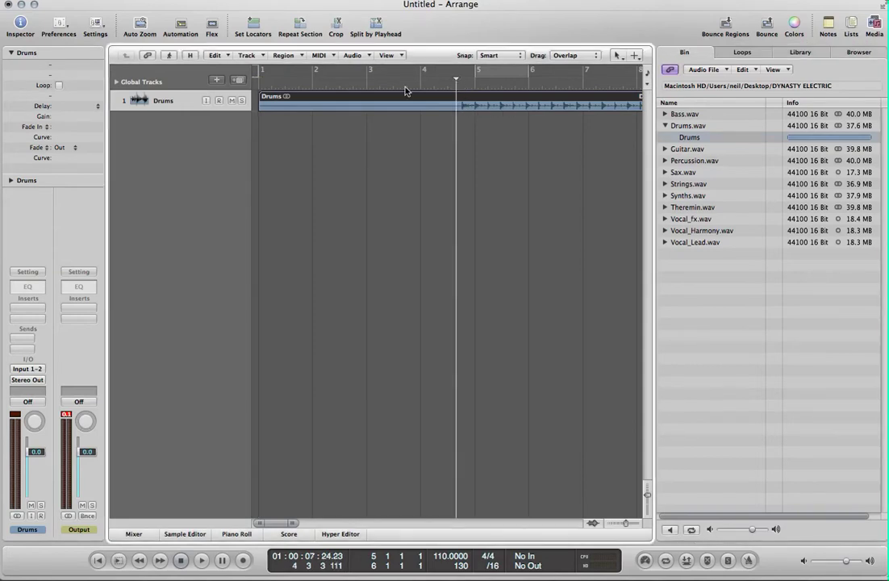
key(ctrl+period)
click(375, 24)
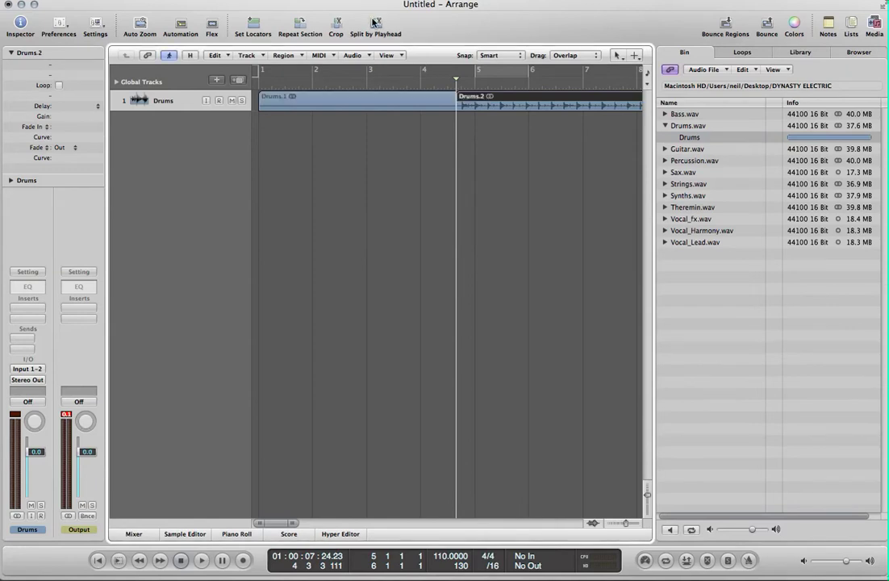
click(372, 100)
key(BackSpace)
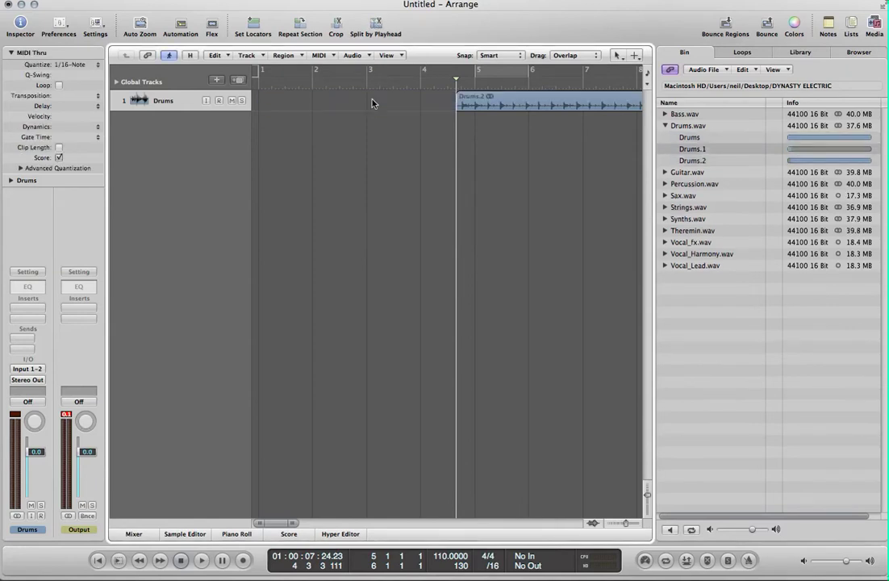
Split the remaining drum region at about 5 4 2 and delete everything after the split.
click(519, 81)
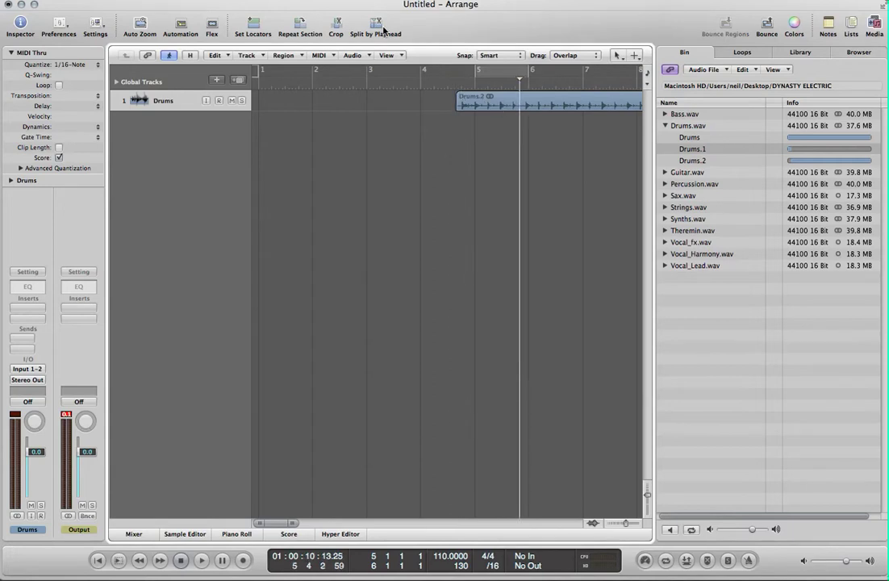
click(538, 99)
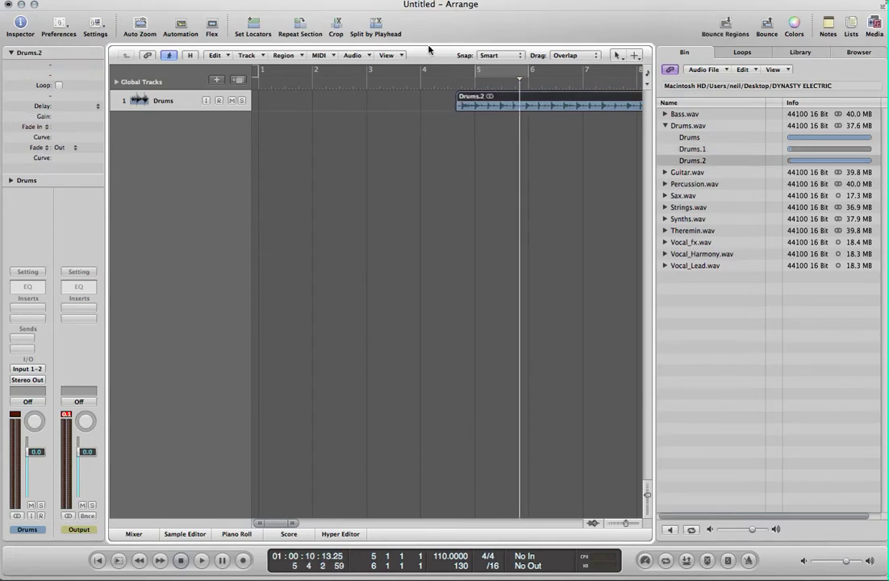
click(378, 24)
key(BackSpace)
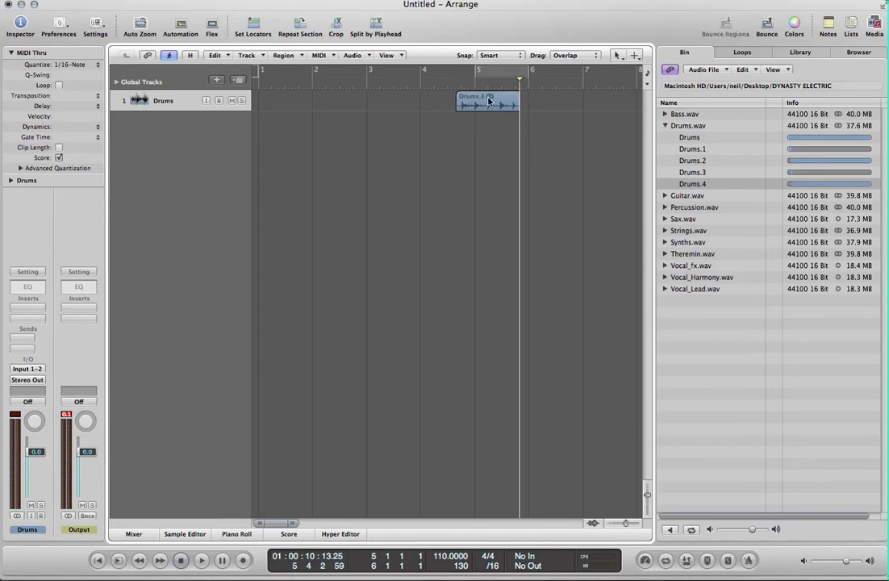
In the Sample Editor, trim the start of the Drums.3 region to the exact onset of the first drum hit.
double_click(488, 100)
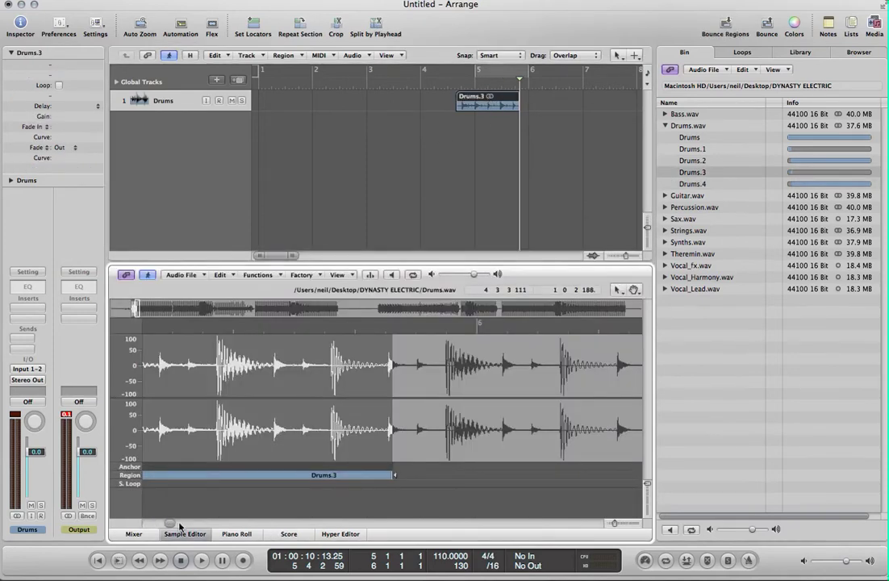
drag(169, 525, 161, 524)
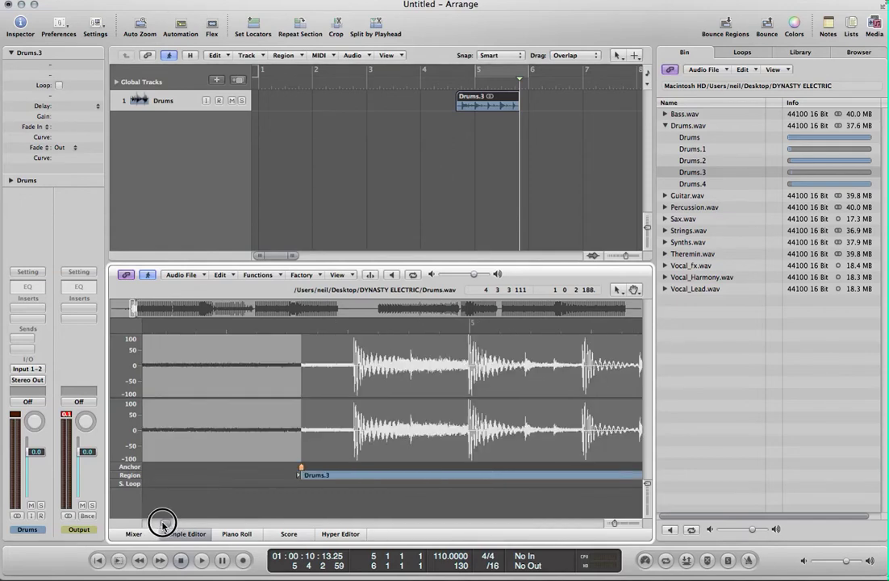
scroll(347, 419, left, 3)
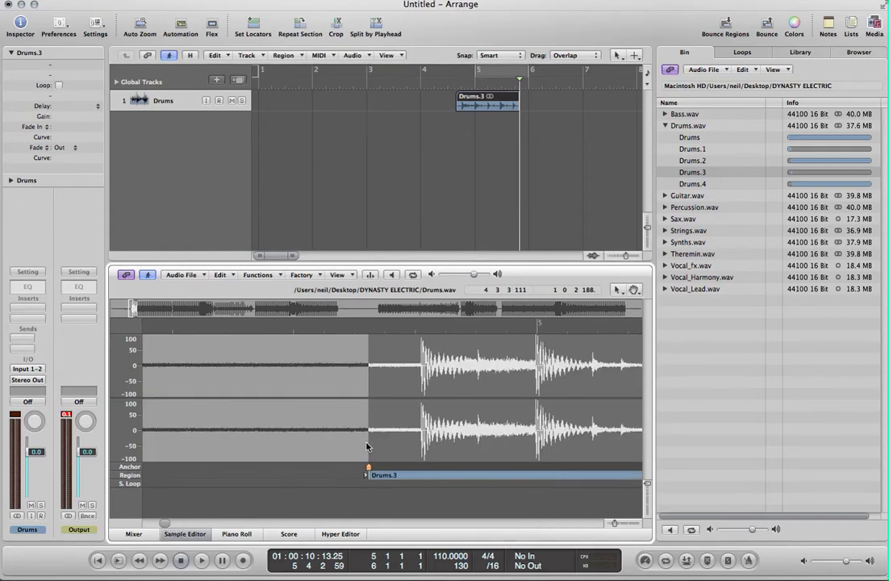
drag(368, 475, 420, 475)
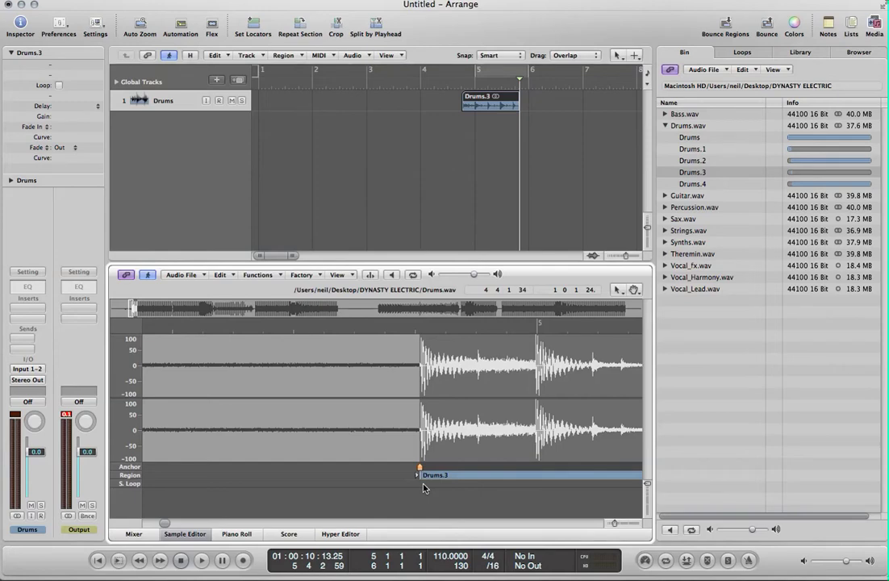
scroll(425, 487, up, 4)
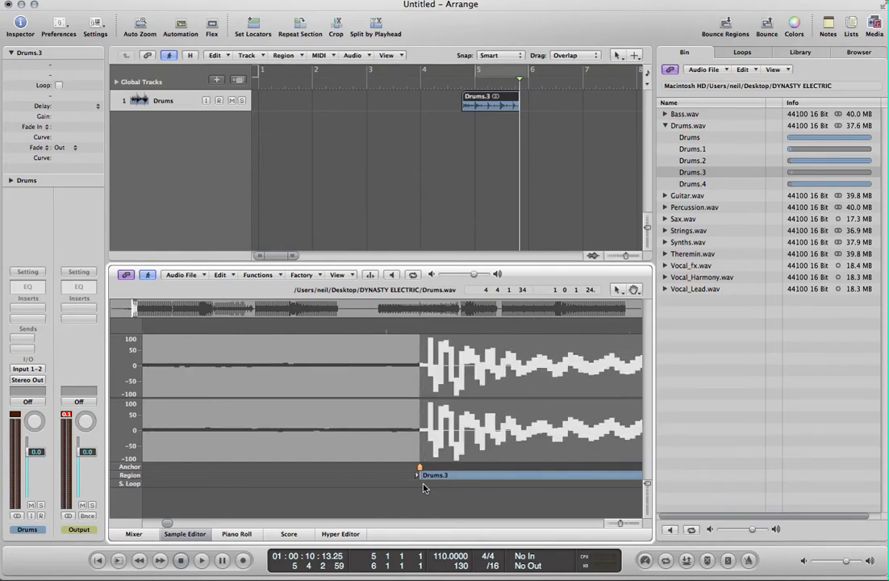
scroll(425, 487, up, 2)
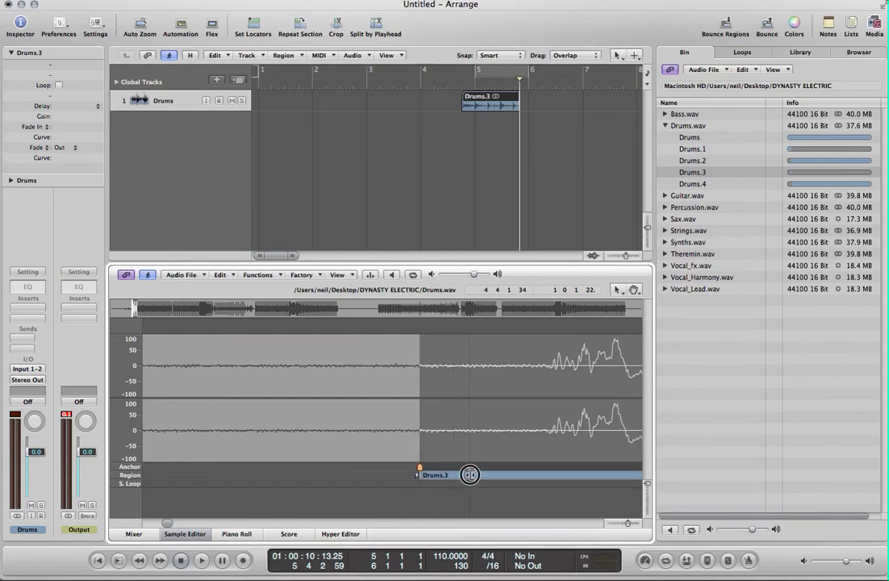
drag(552, 474, 547, 474)
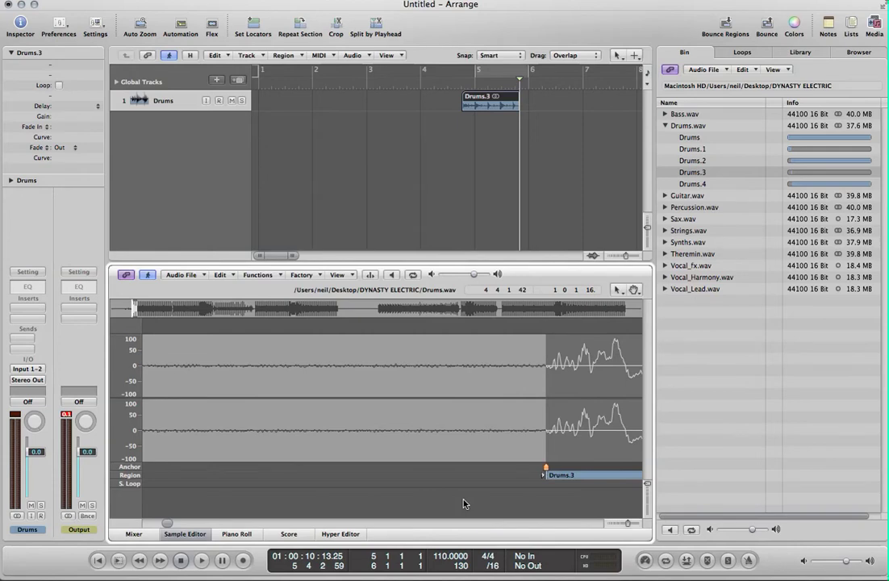
Shorten the end of the Drums.3 region to just before the fifth drum hit, leaving four beats.
scroll(464, 504, right, 5)
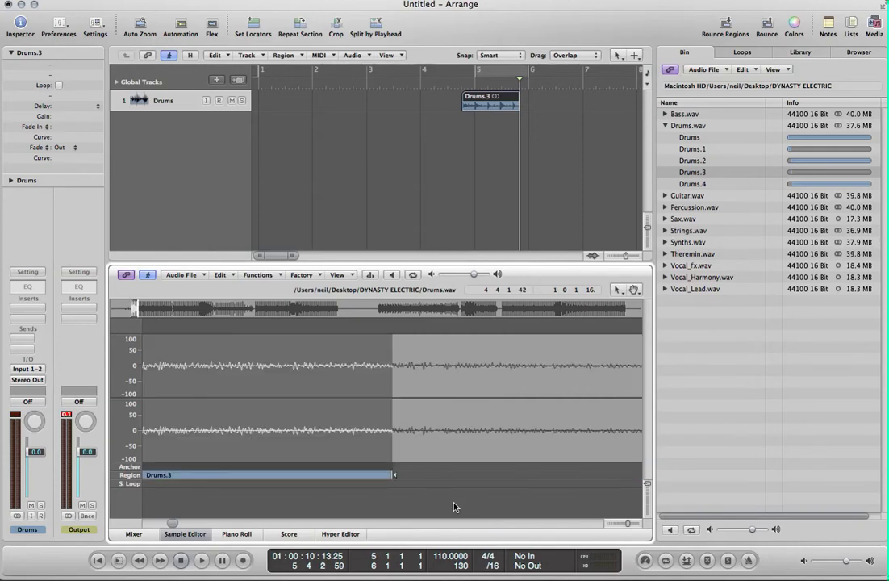
key(super+Left)
key(super+Left)
key(super+Left)
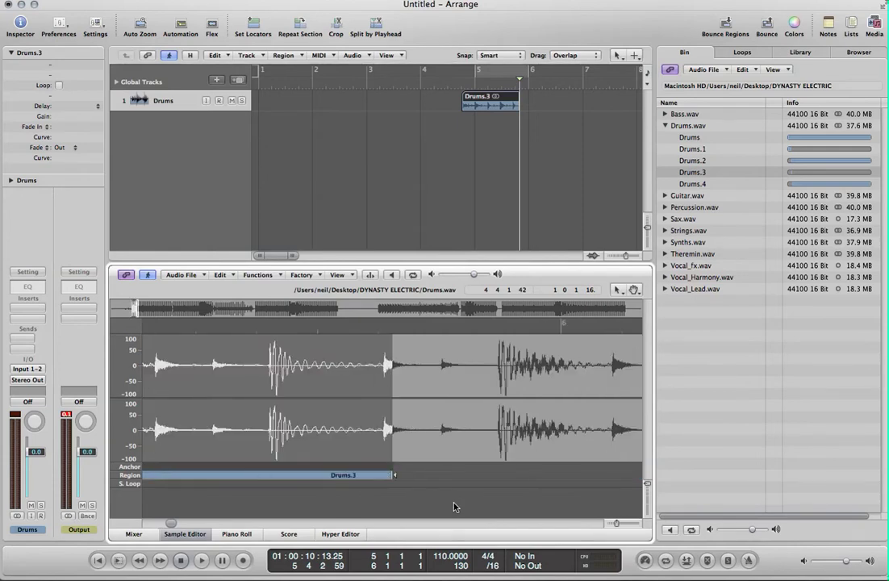
key(super+Left)
key(super+Left)
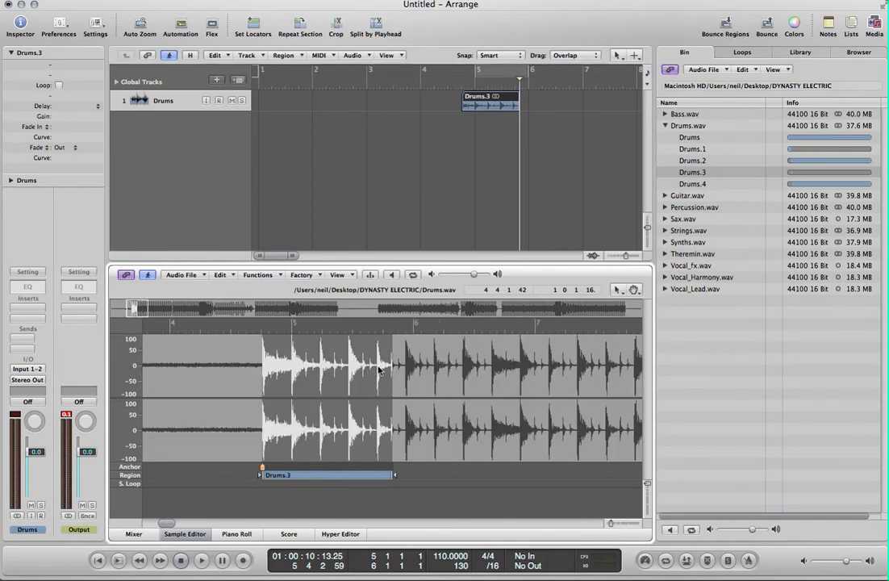
drag(392, 475, 375, 475)
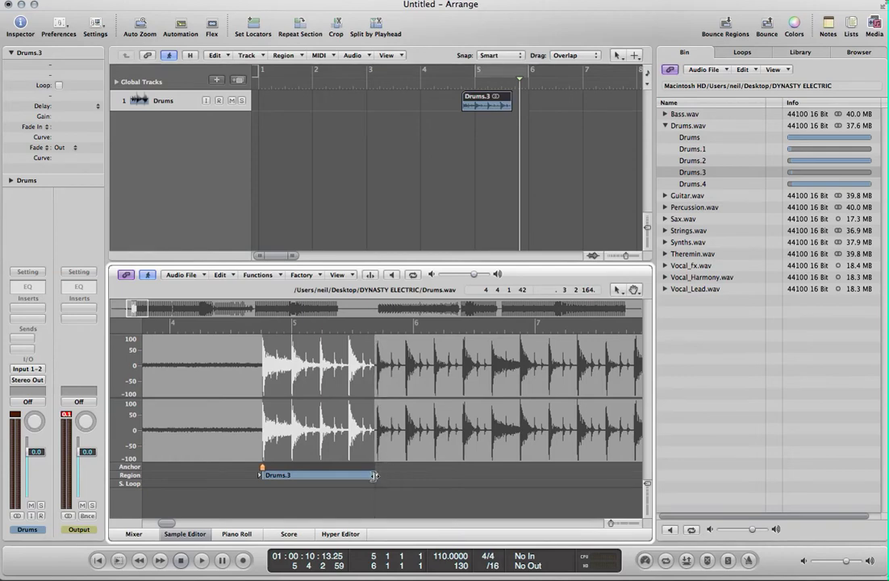
Fine-tune the region's end to the onset of the fifth drum hit, then close the Sample Editor.
key(super+Right)
key(super+Right)
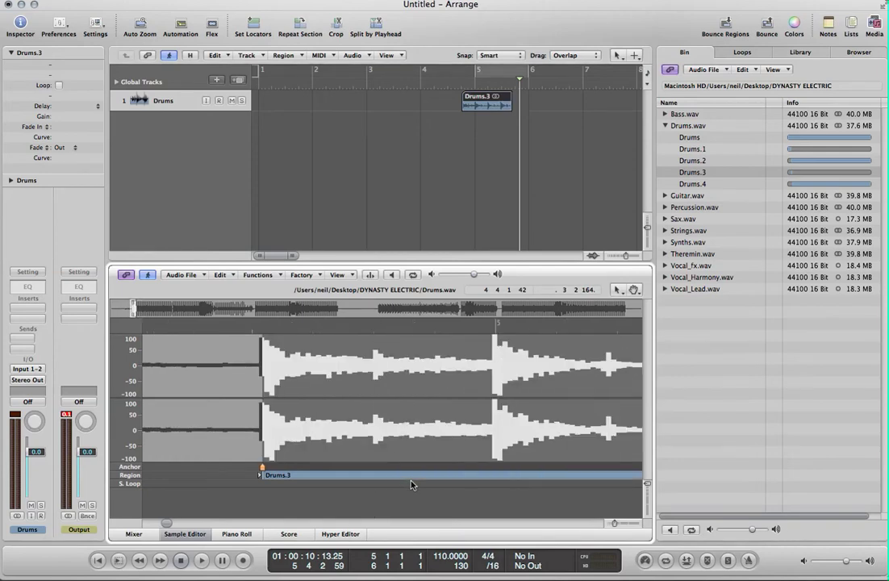
scroll(411, 485, right, 5)
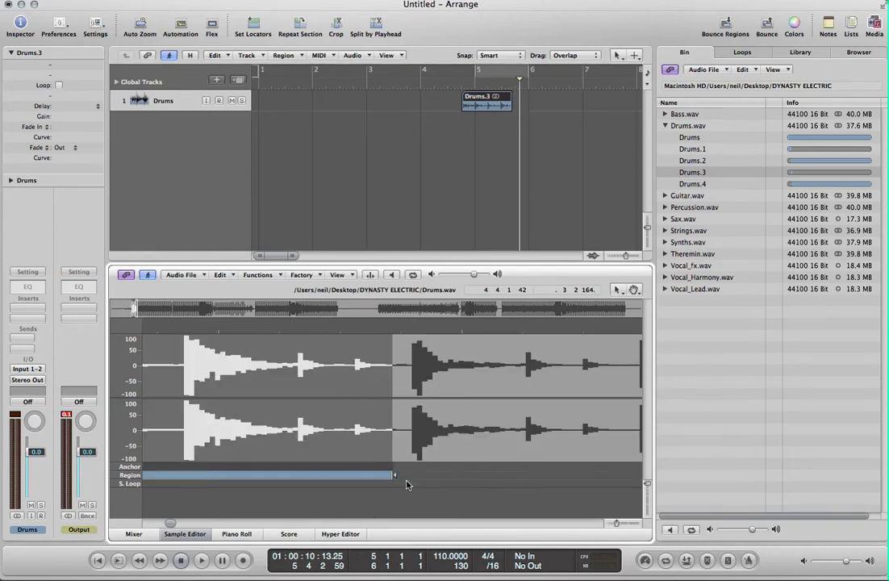
drag(392, 478, 412, 478)
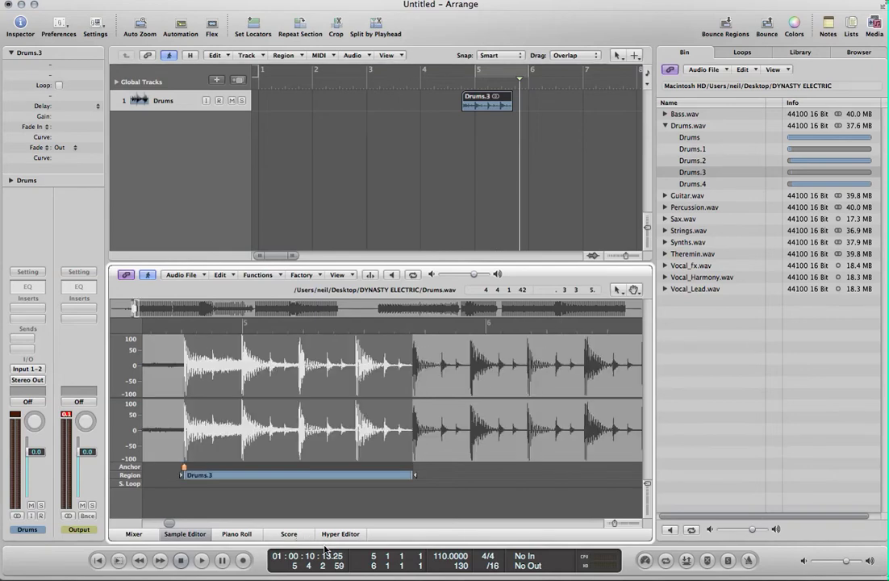
key(super+Left)
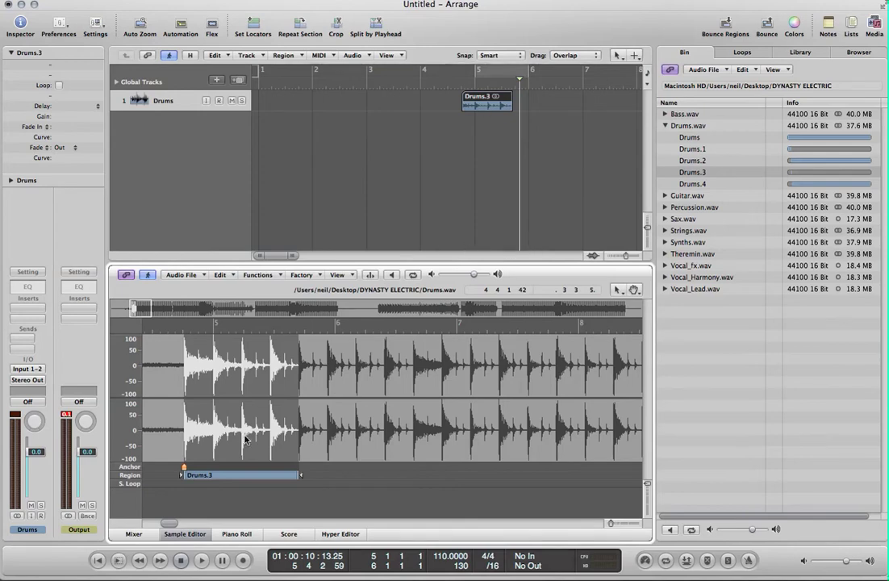
click(185, 534)
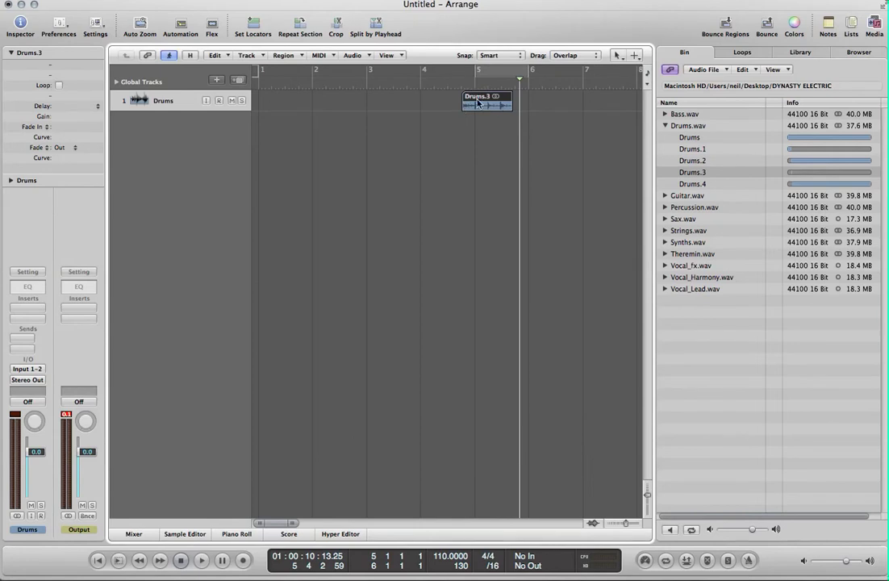
Move the trimmed drum region to start at bar 5 and turn on the cycle area from bar 5 to bar 6.
drag(477, 102, 495, 98)
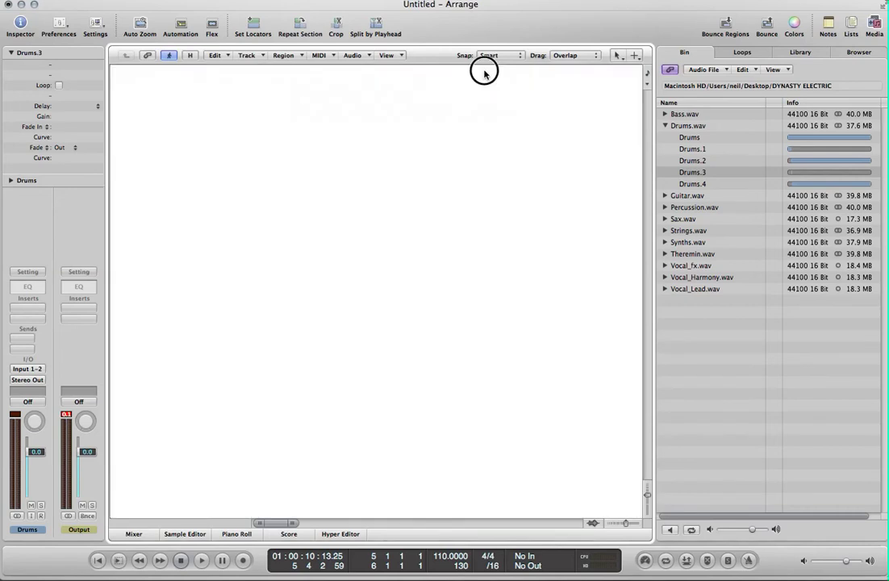
click(483, 71)
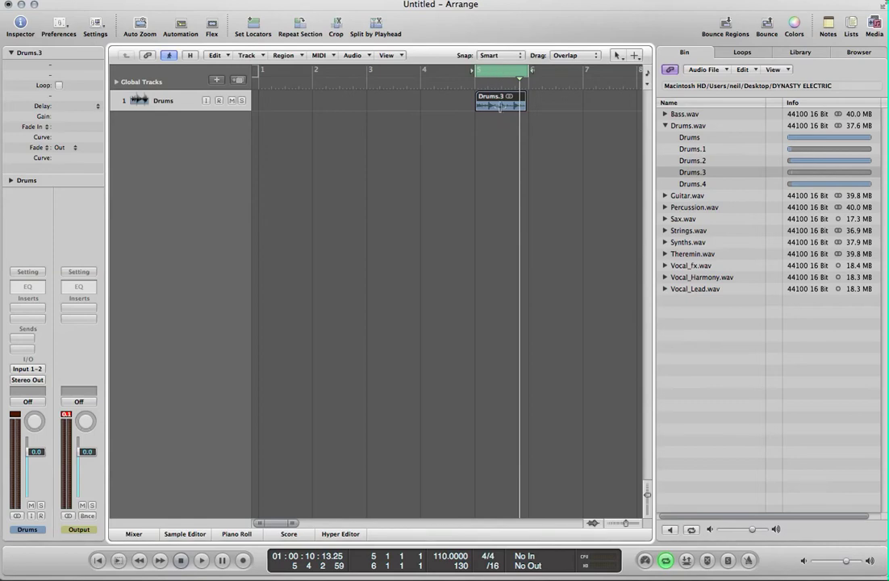
Match the project tempo to the region length and cycle area, applying the change globally, and play the loop to check it.
key(super+t)
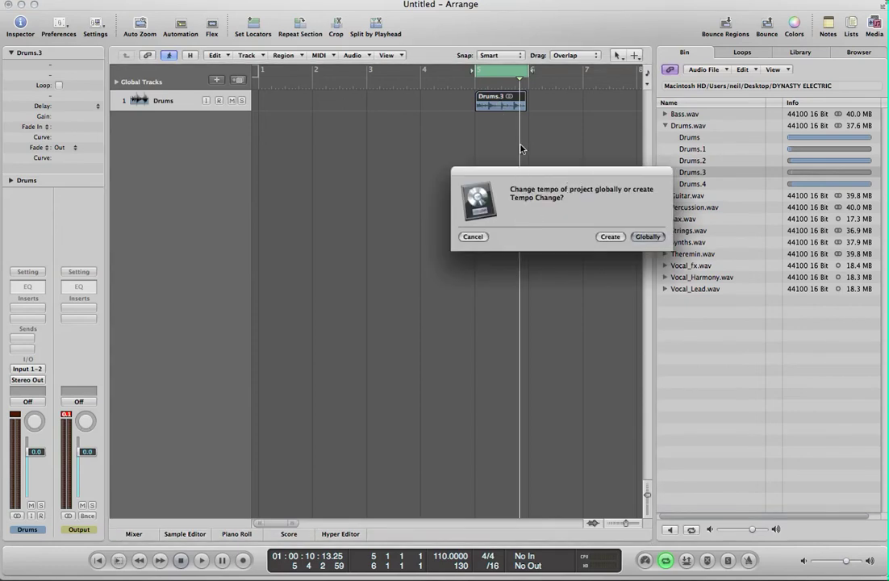
click(648, 237)
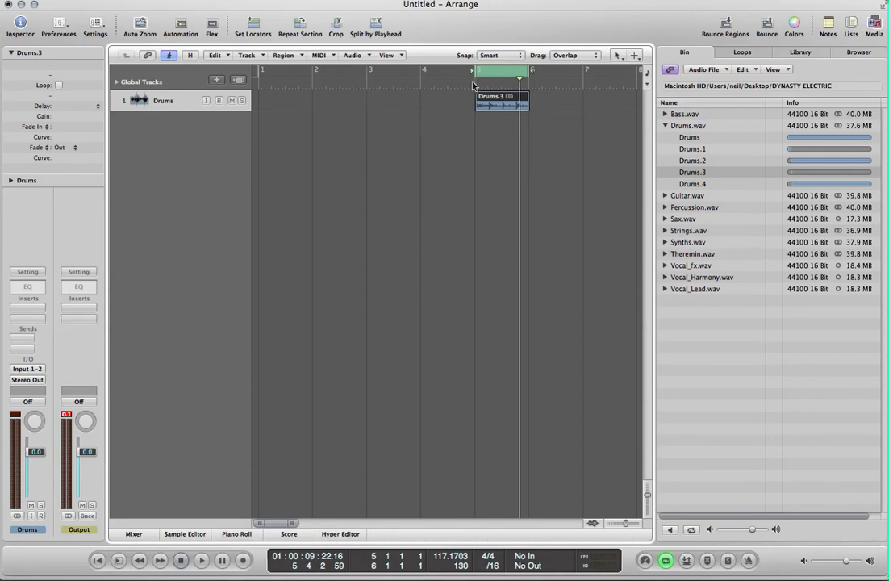
key(space)
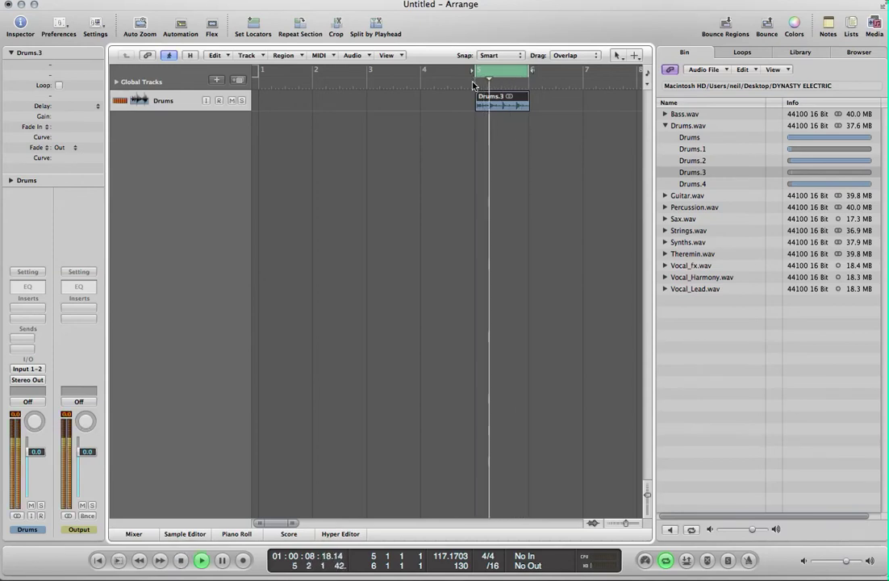
key(space)
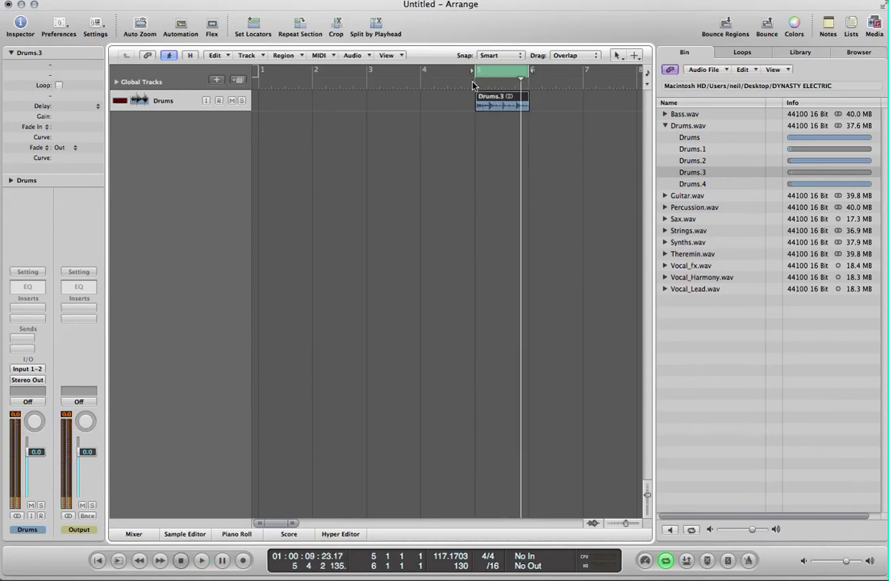
Turn off the cycle area and extend the Drums.3 region back to bar 1 and forward to just past bar 13.
click(486, 77)
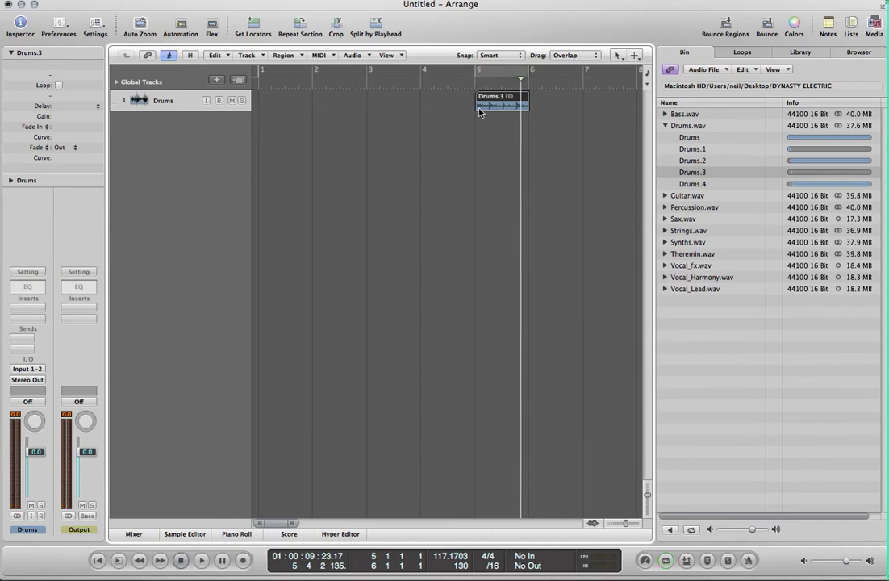
drag(468, 101, 261, 98)
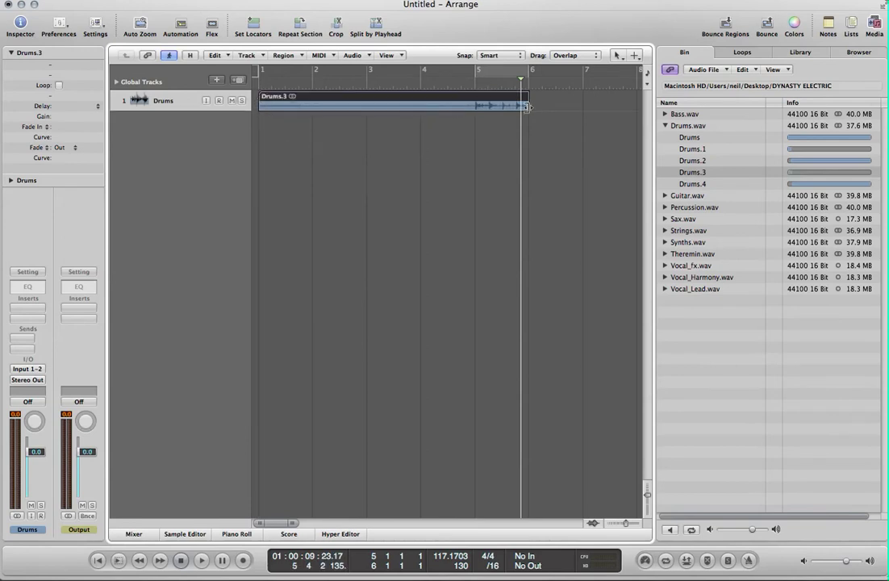
drag(527, 105, 678, 107)
drag(680, 108, 619, 108)
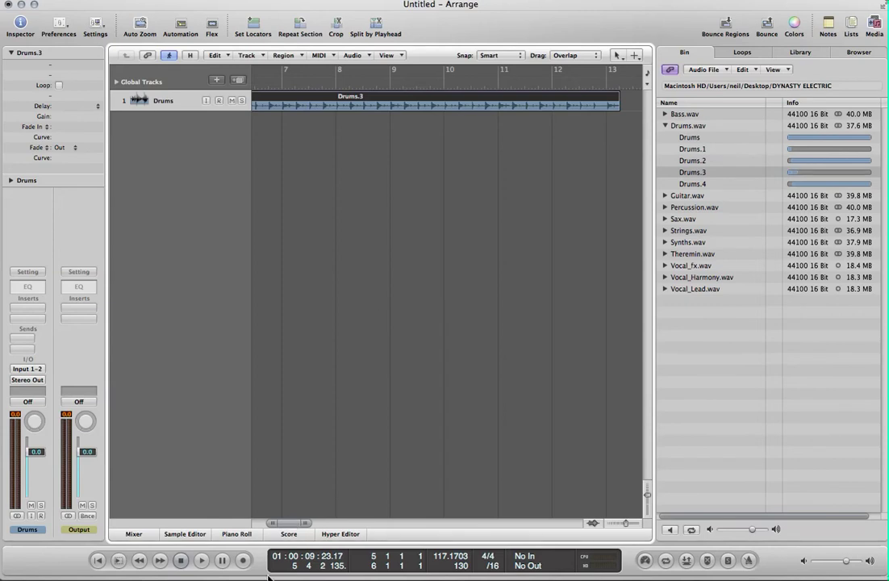
drag(294, 524, 274, 523)
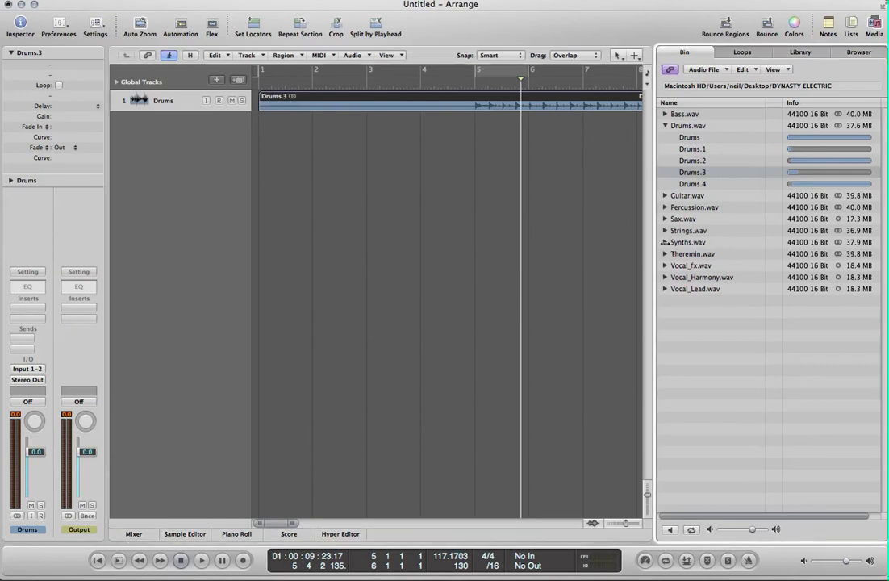
Place the Synths region at bar 1 on a new track below Drums and play both tracks from the start to check their sync.
click(664, 242)
drag(687, 257, 277, 120)
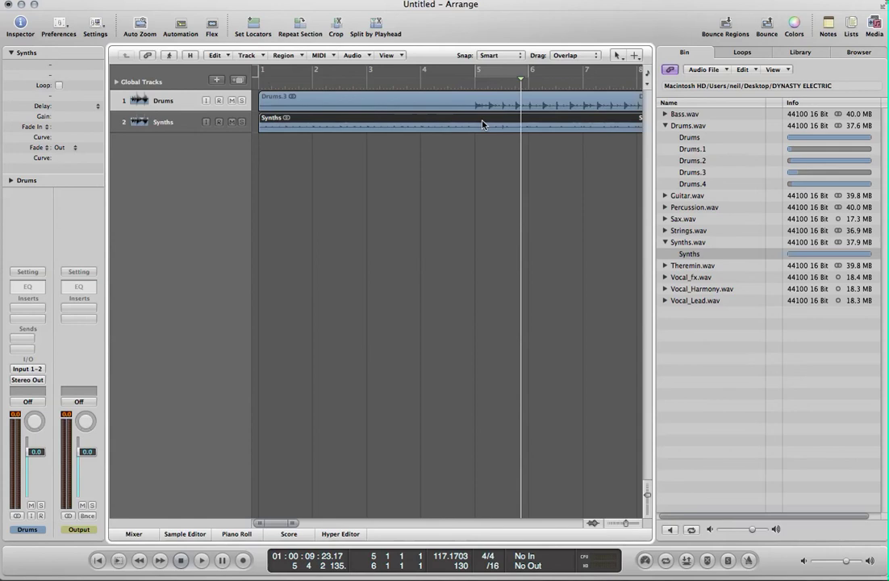
click(259, 85)
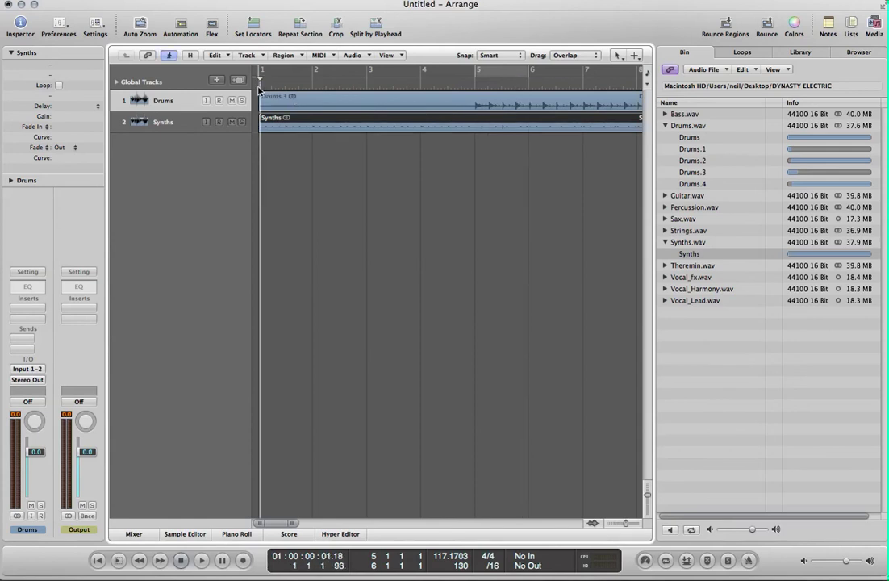
key(space)
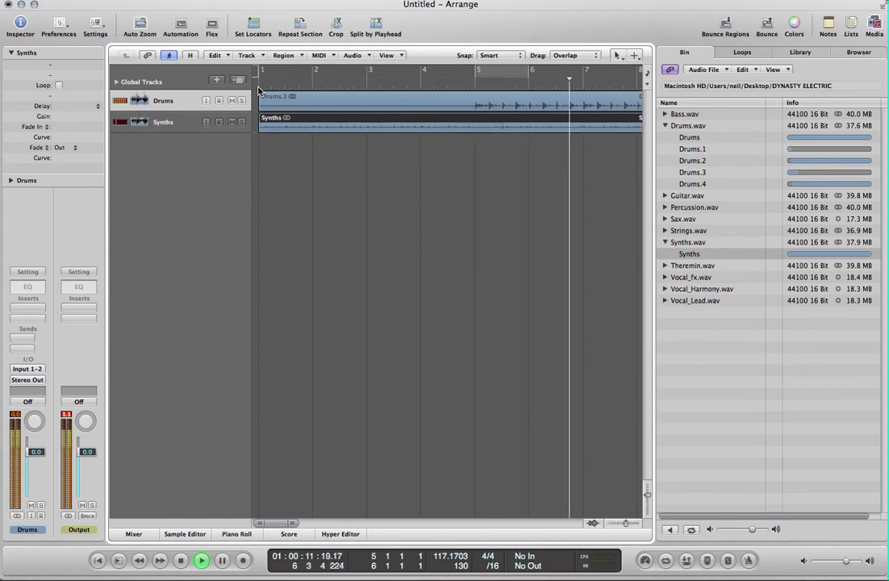
key(space)
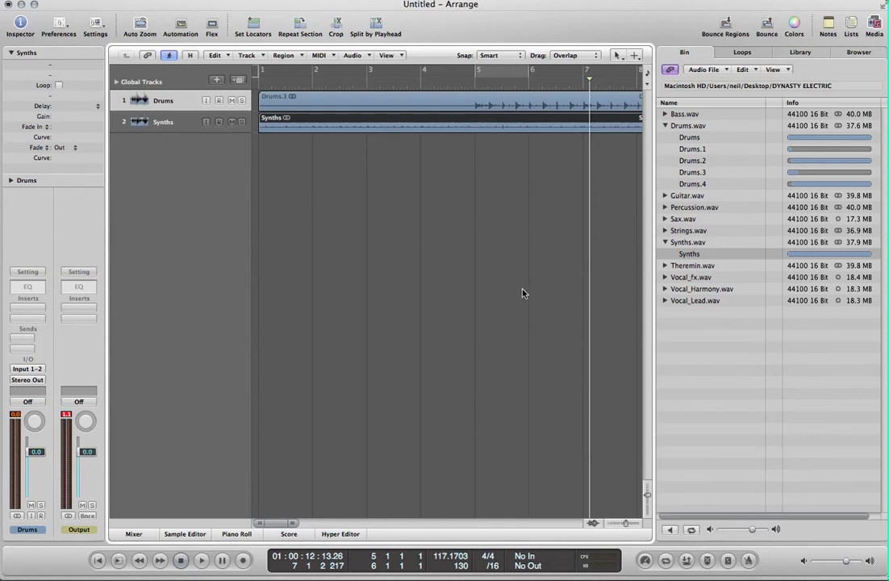
click(482, 104)
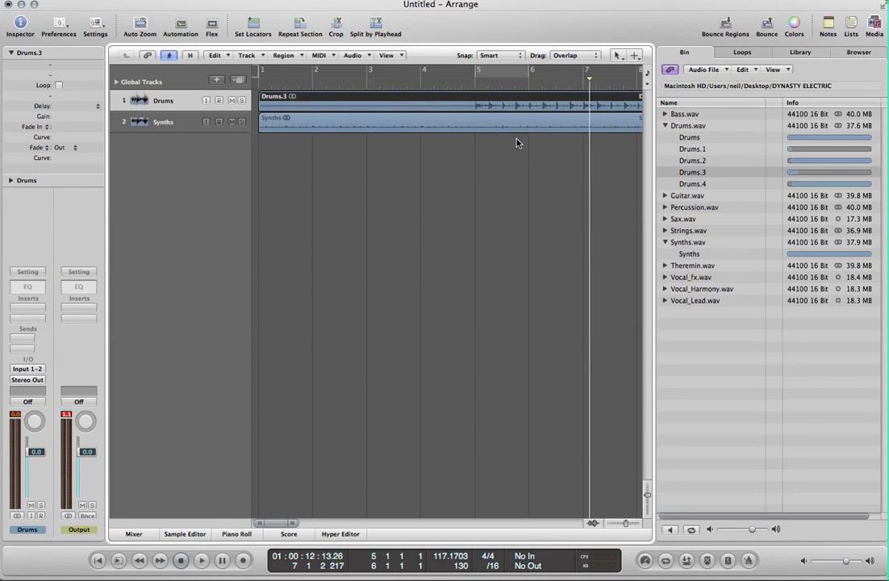